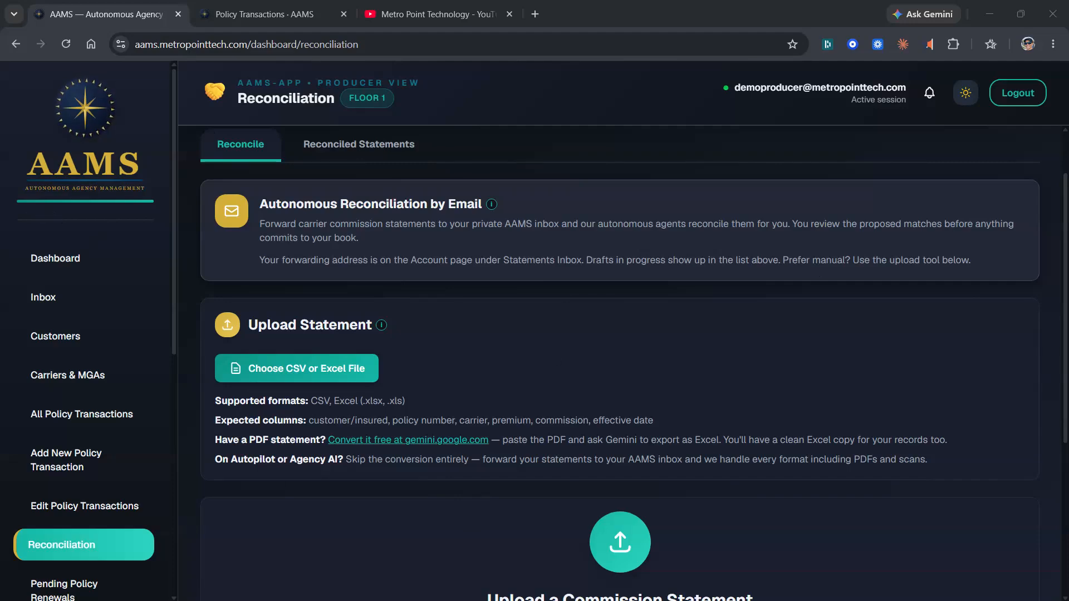
# - Map the statement's Transaction Type field to the Tran column and set Carrier Commission Rate to none
pyautogui.moveTo(1068, 417); pyautogui.dragTo(640, 417)
pyautogui.scroll(-5, 741, 445)
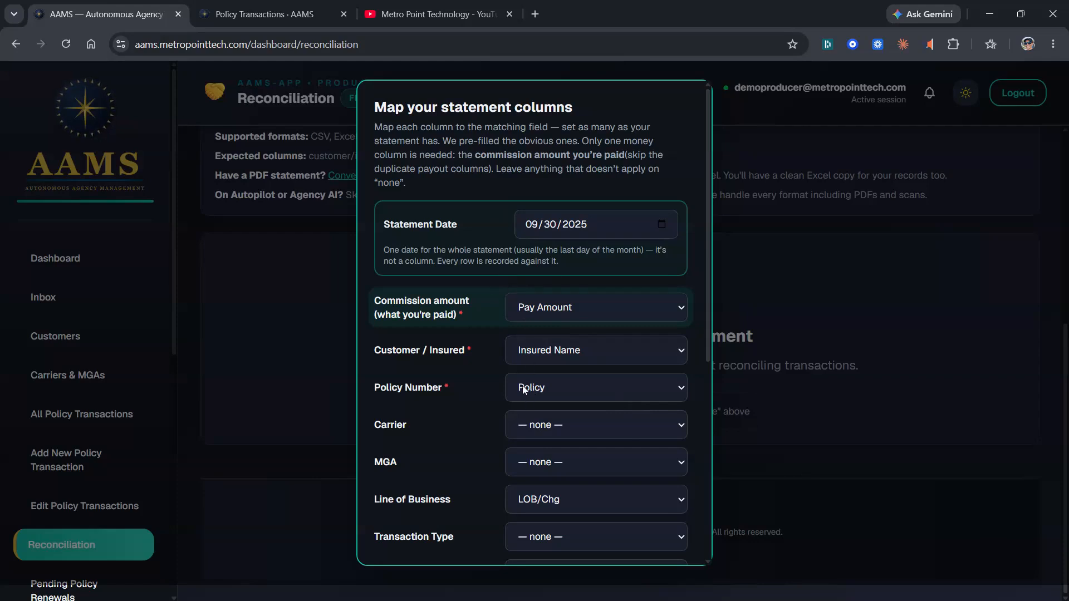
pyautogui.scroll(-3, 476, 396)
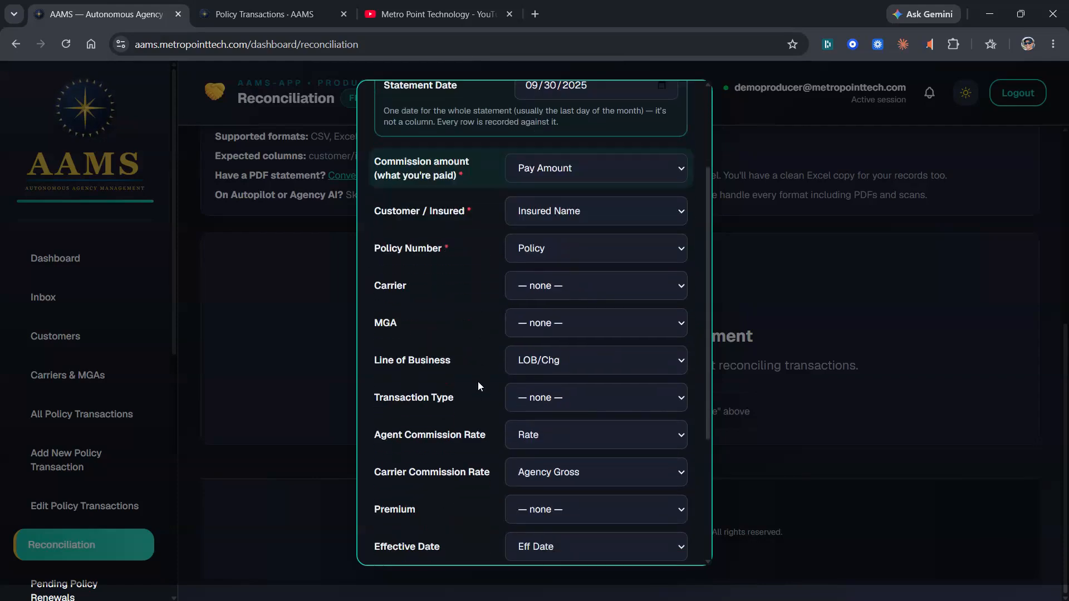
pyautogui.click(524, 397)
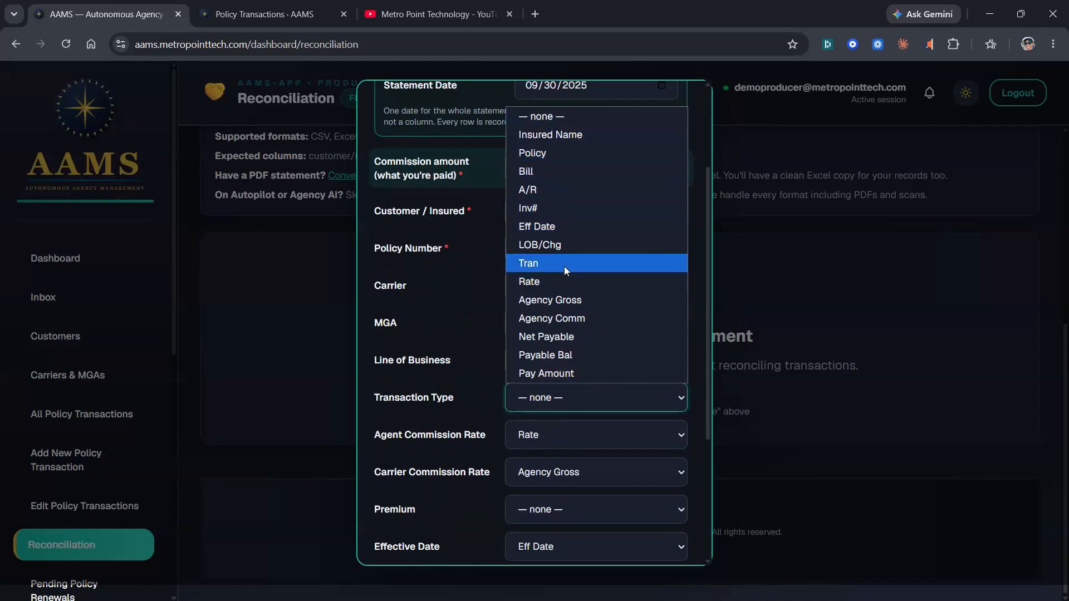
pyautogui.click(563, 266)
pyautogui.scroll(-3, 557, 362)
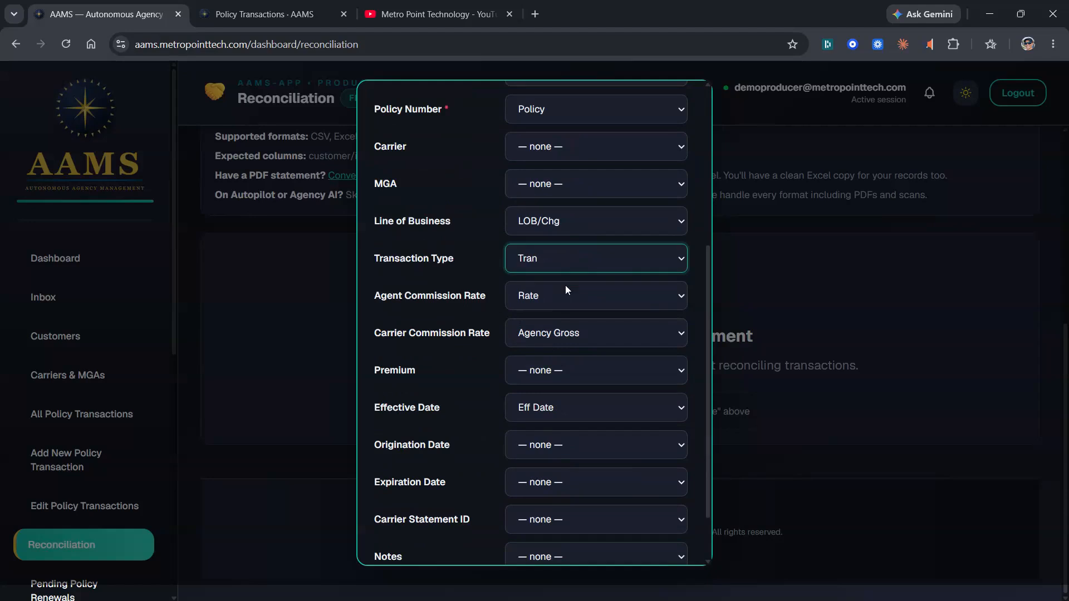
pyautogui.click(590, 331)
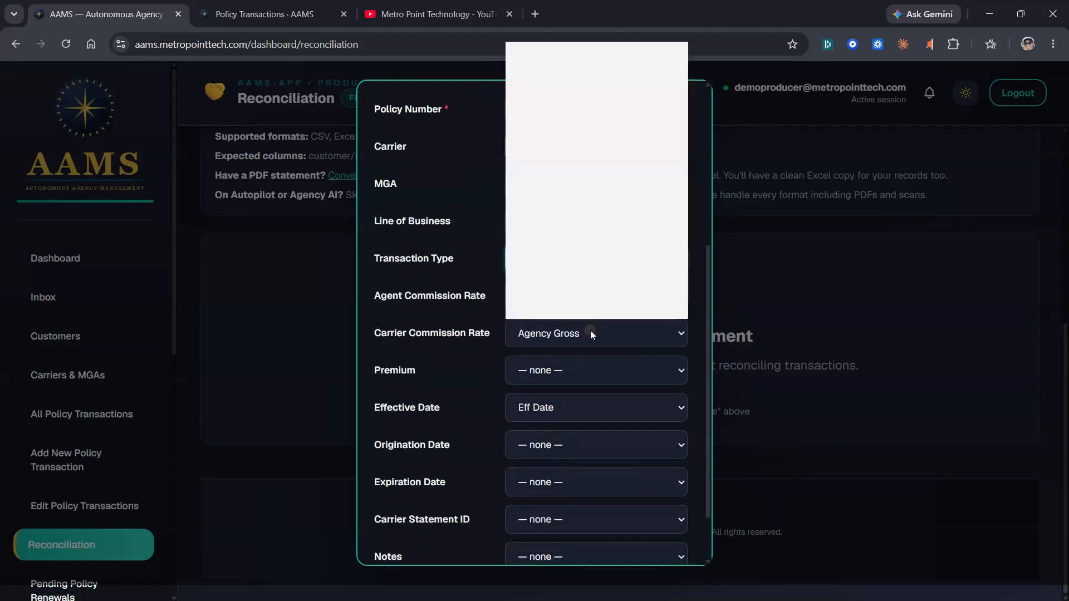
pyautogui.click(579, 55)
pyautogui.scroll(-2, 493, 379)
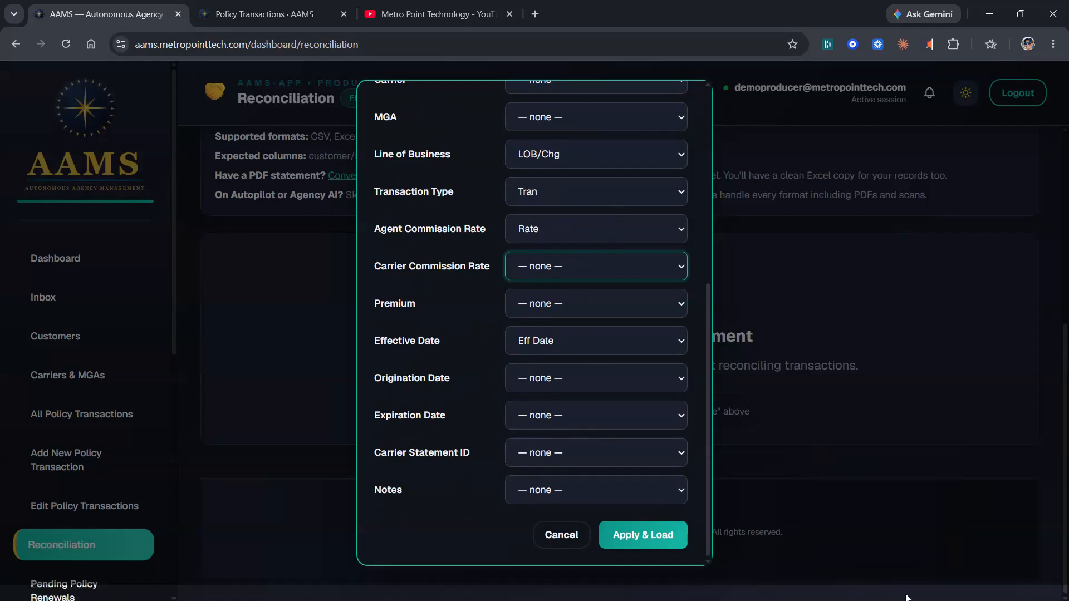
# - Switch to the commission statement workbook in Excel and examine its header row from Insured Name to Pay Amount, including the Bill column
pyautogui.click(888, 585)
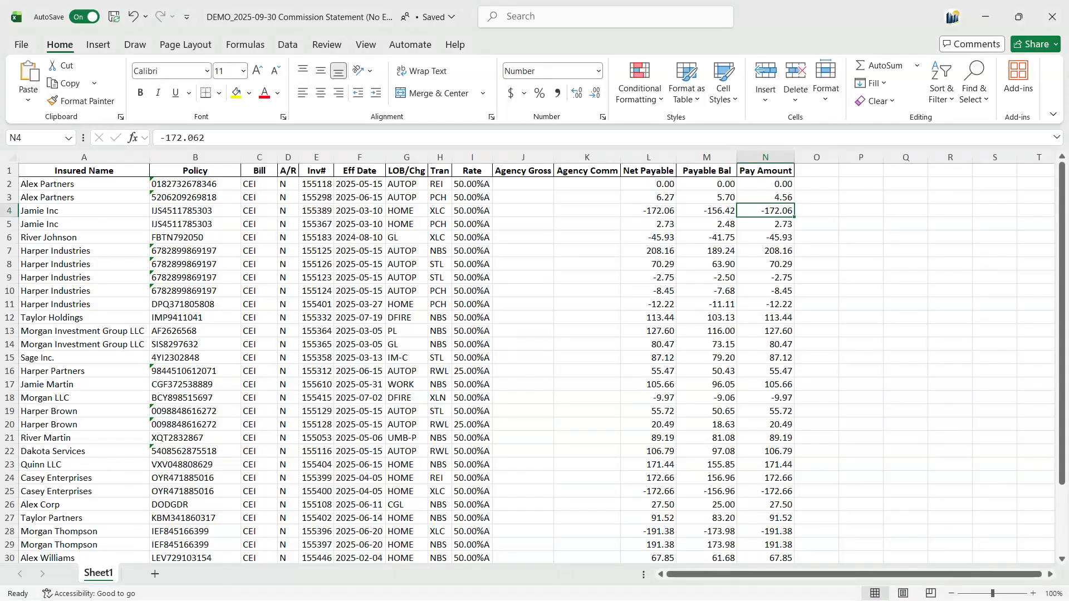
pyautogui.click(87, 170)
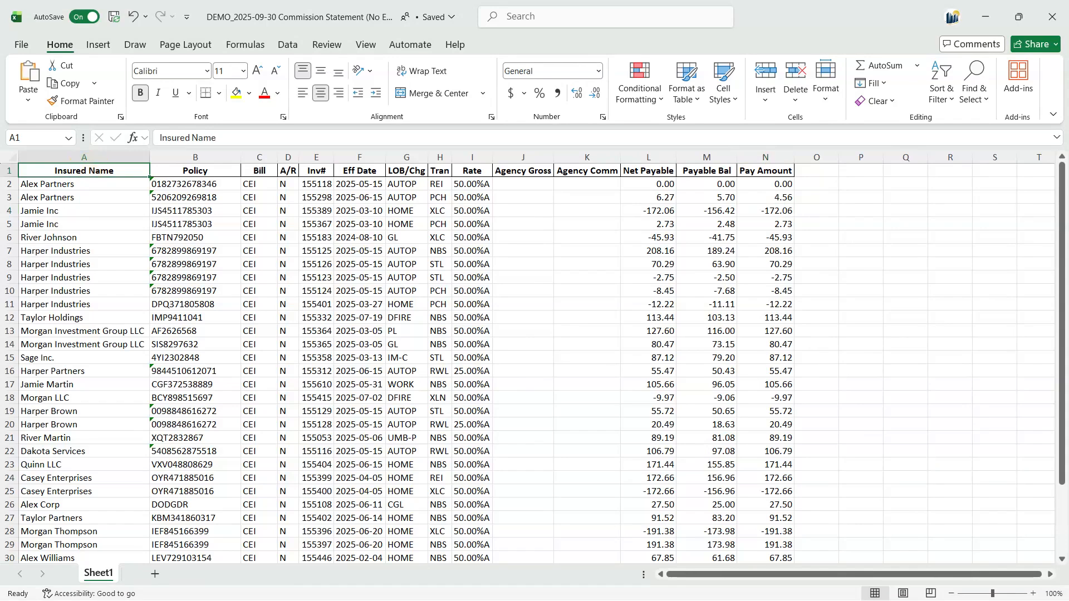
pyautogui.moveTo(86, 171); pyautogui.dragTo(766, 170)
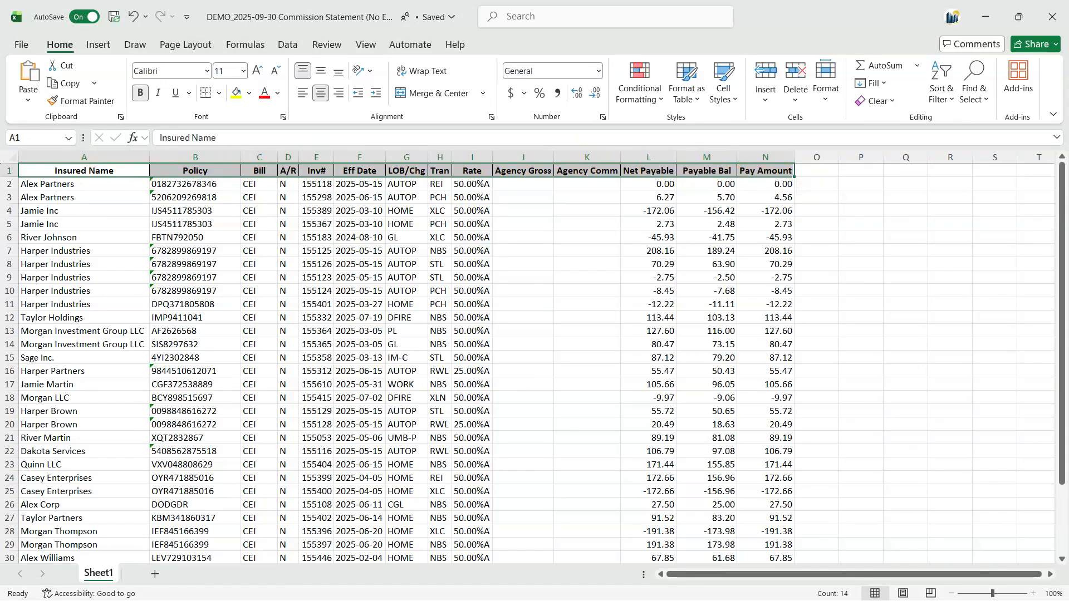
pyautogui.click(261, 173)
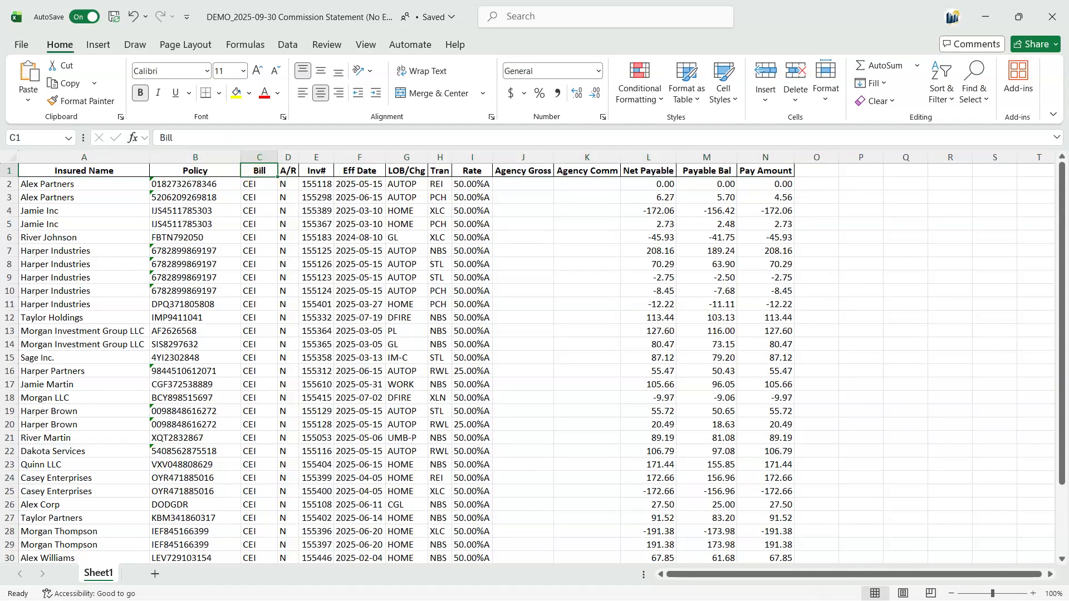
pyautogui.click(985, 16)
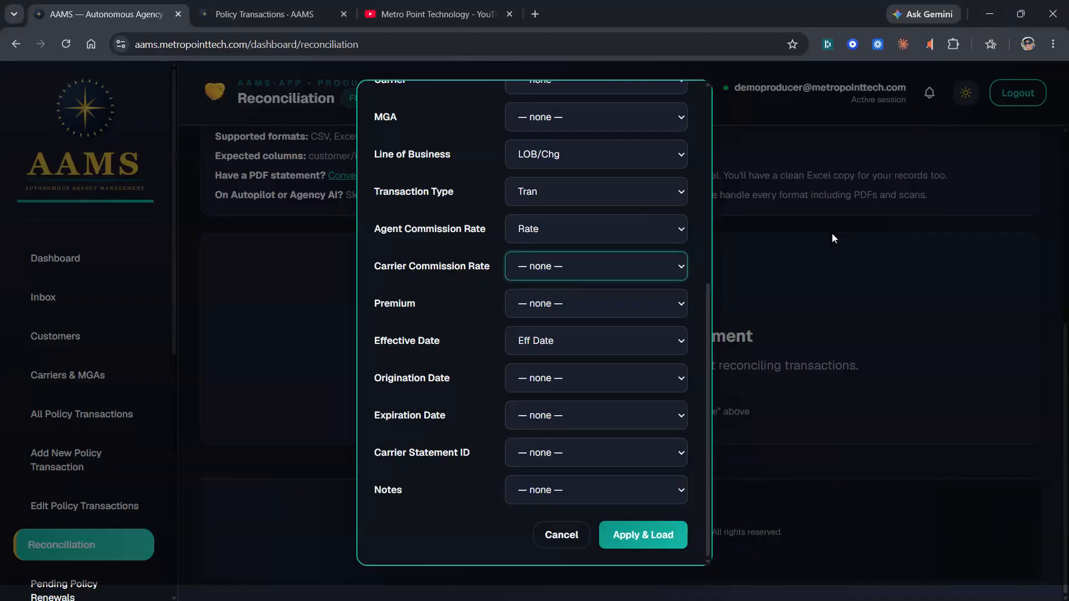
# - Back in the AAMS column mapping, map Carrier to the Bill column, and apply the mapping to load the statement
pyautogui.click(580, 267)
pyautogui.click(463, 263)
pyautogui.scroll(4, 469, 303)
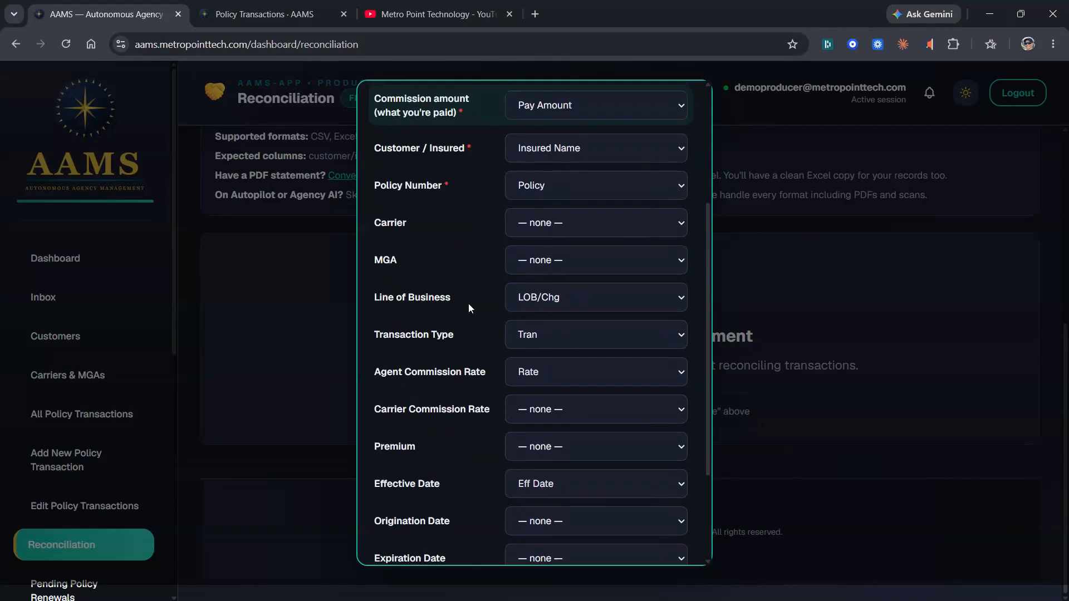
pyautogui.click(559, 300)
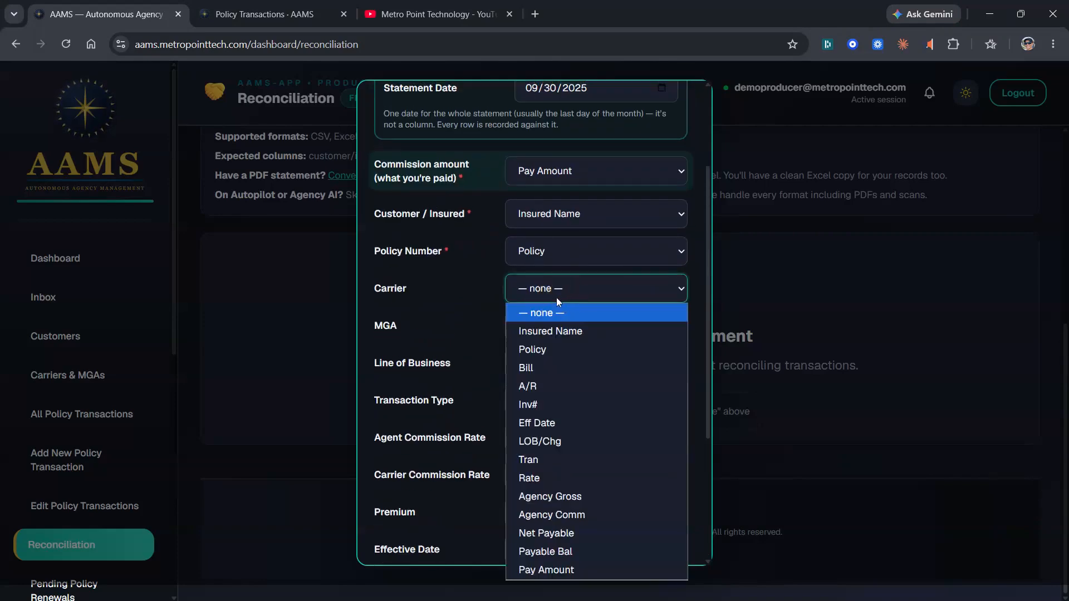
pyautogui.click(566, 368)
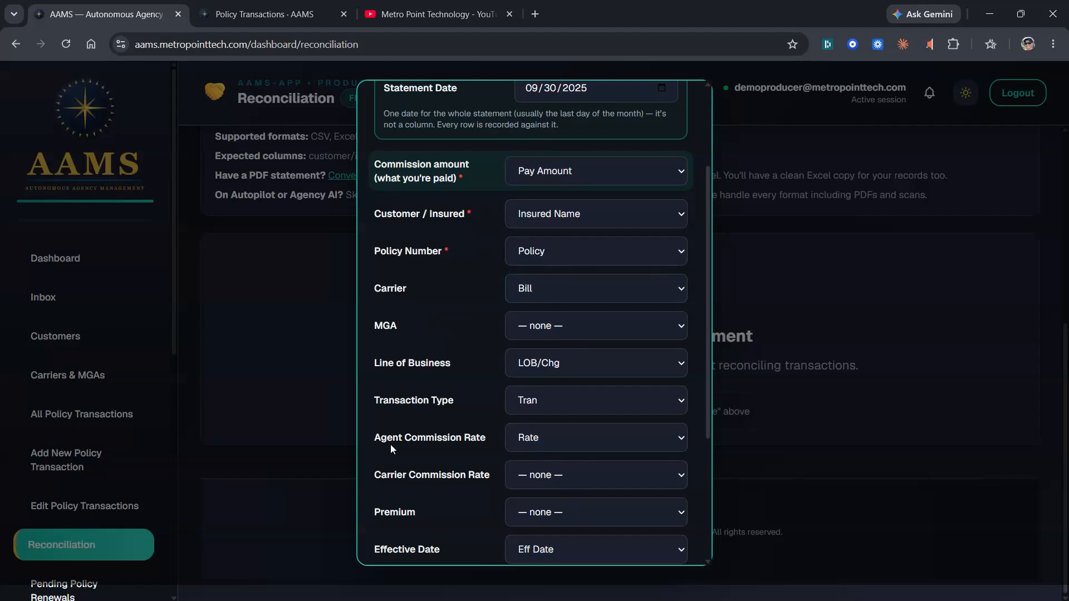
pyautogui.scroll(-4, 393, 445)
pyautogui.click(618, 533)
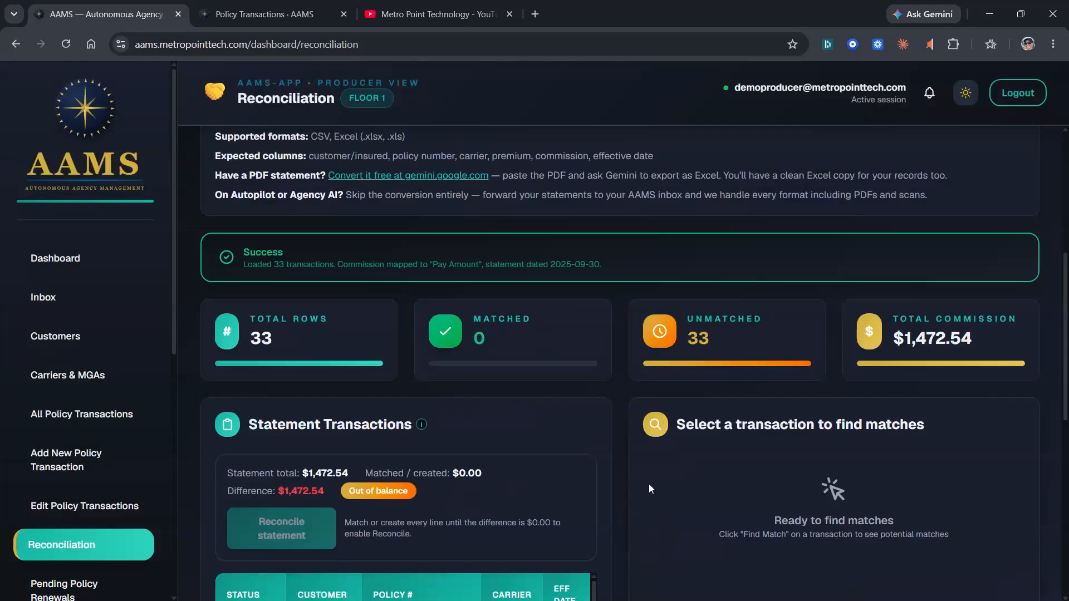
# - Search for matching policies for the first statement transaction, the AUTOP REI line with $0.00 commission
pyautogui.scroll(-7, 613, 489)
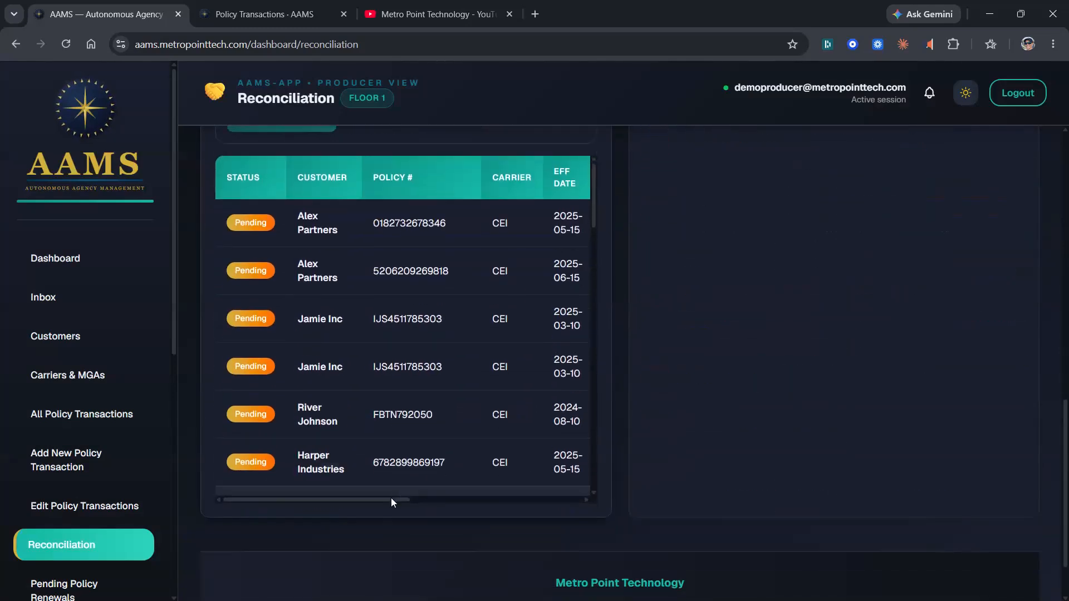
pyautogui.moveTo(391, 500); pyautogui.dragTo(601, 454)
pyautogui.scroll(5, 613, 421)
pyautogui.scroll(-3, 579, 465)
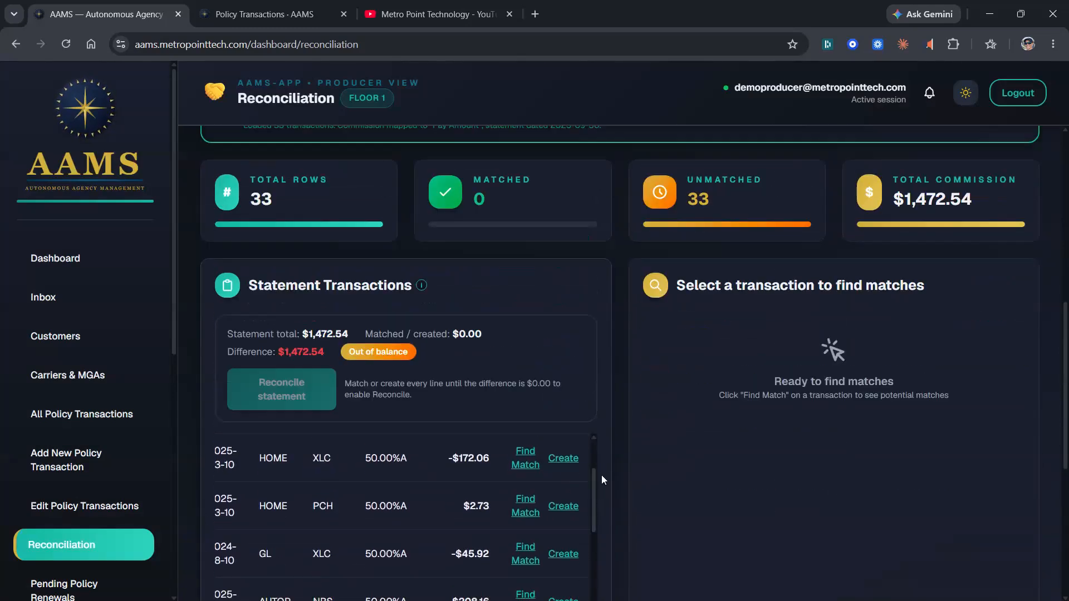
pyautogui.scroll(4, 612, 490)
pyautogui.scroll(-5, 621, 499)
pyautogui.scroll(3, 553, 486)
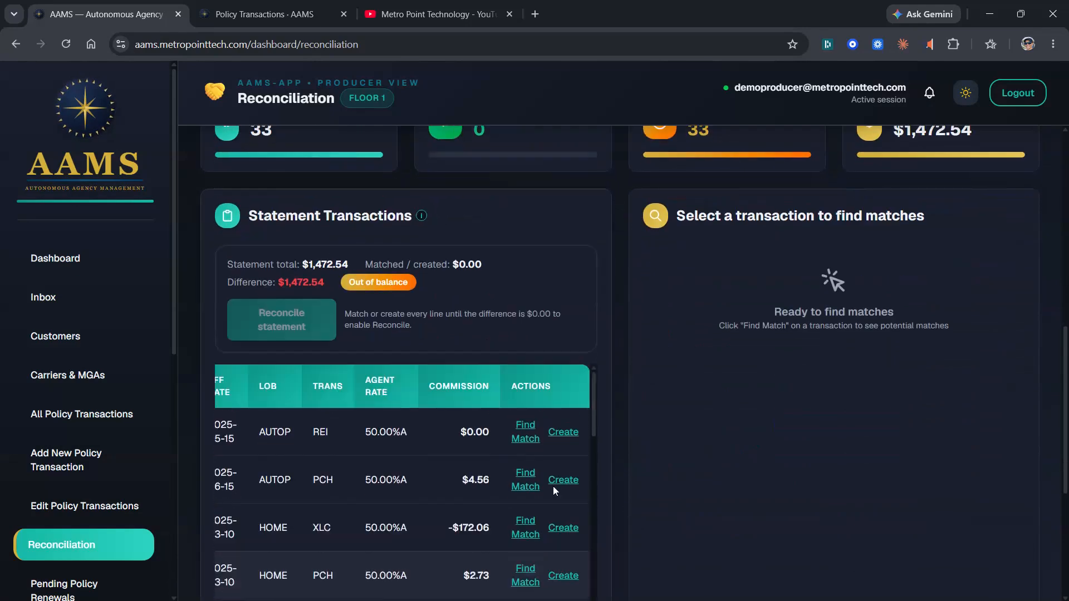
pyautogui.click(526, 426)
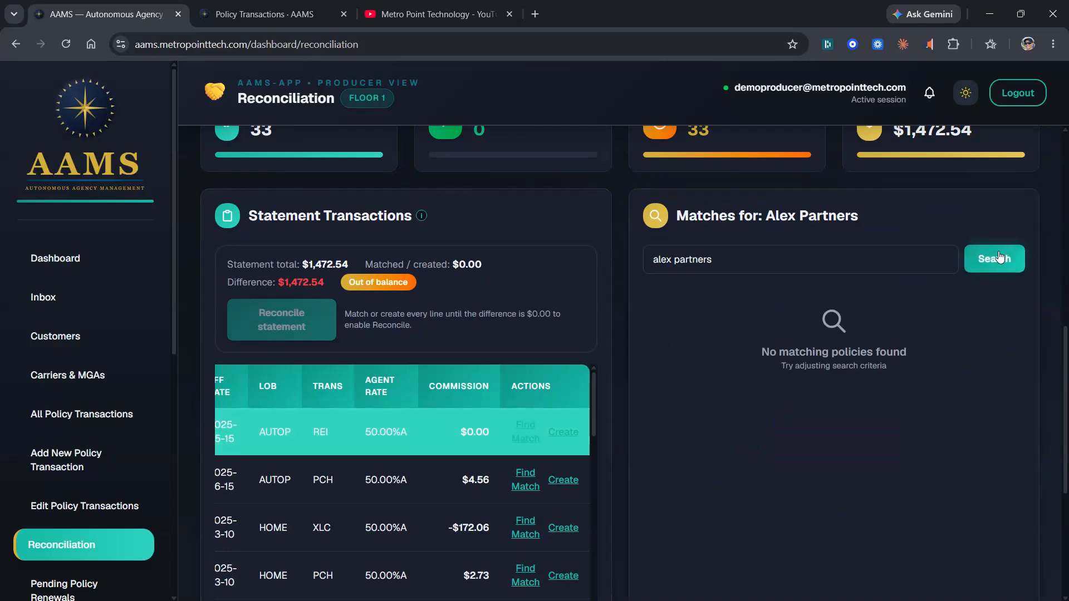
pyautogui.click(981, 259)
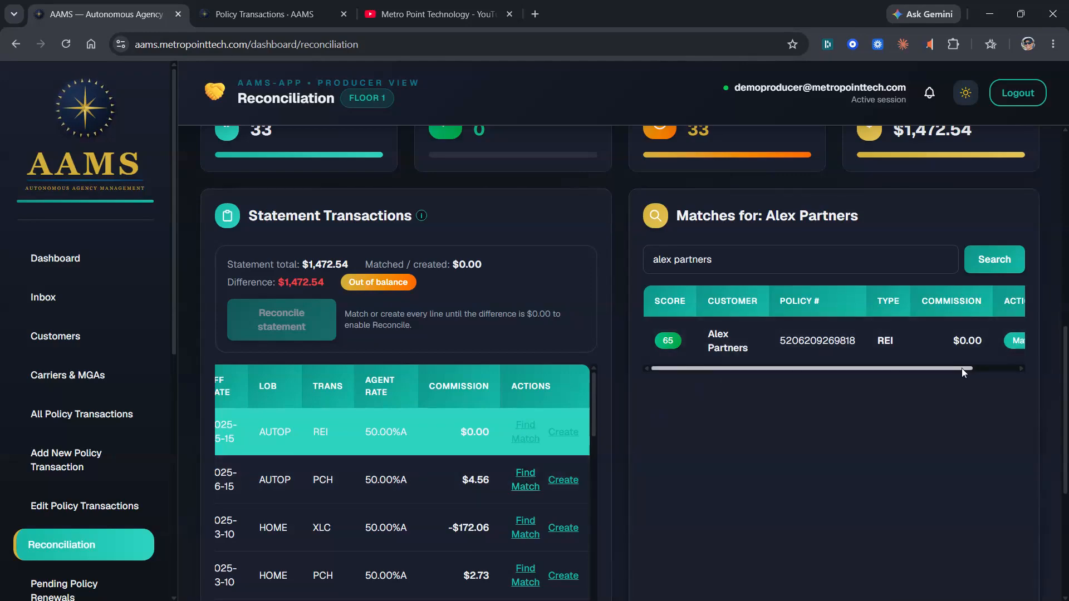
pyautogui.moveTo(961, 369); pyautogui.dragTo(1008, 372)
pyautogui.click(975, 342)
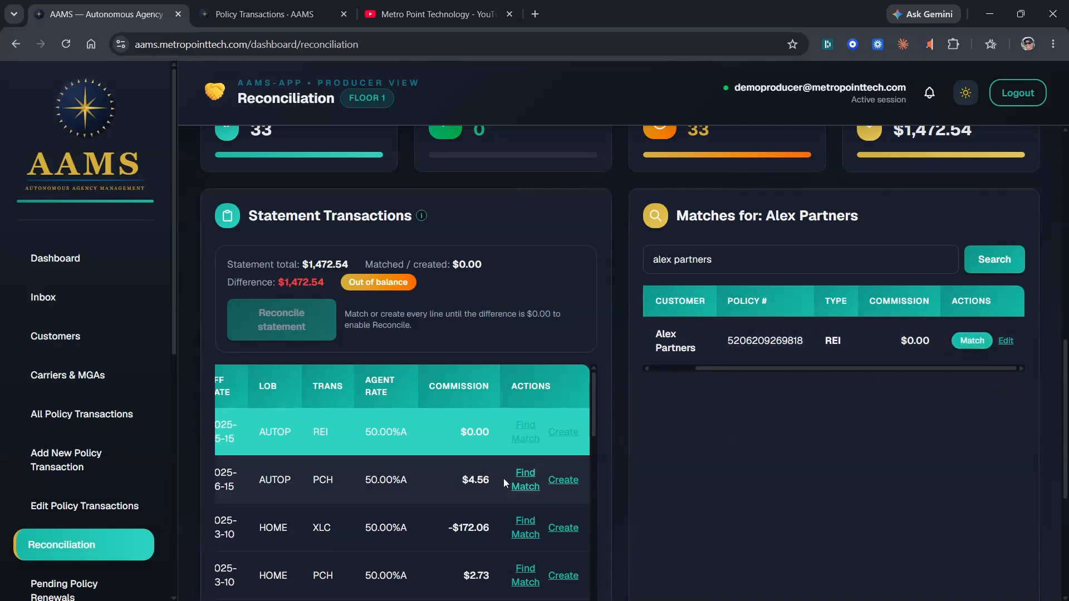
# - Check the $4.56 AUTOP line for matches, and create new transactions for the $4.56, -$172.06 and $2.73 statement lines
pyautogui.click(524, 478)
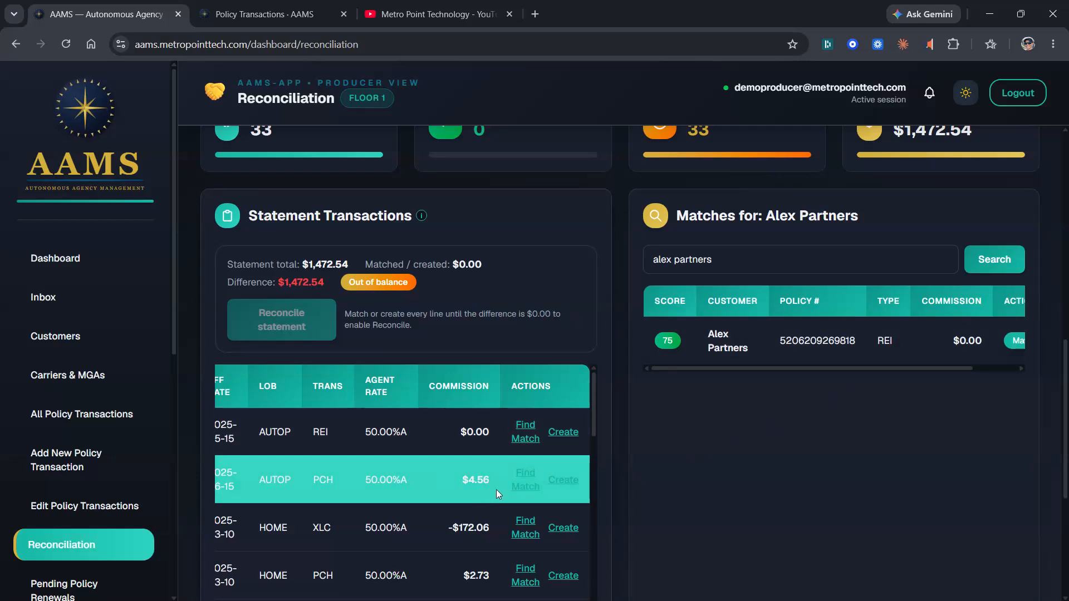
pyautogui.click(563, 480)
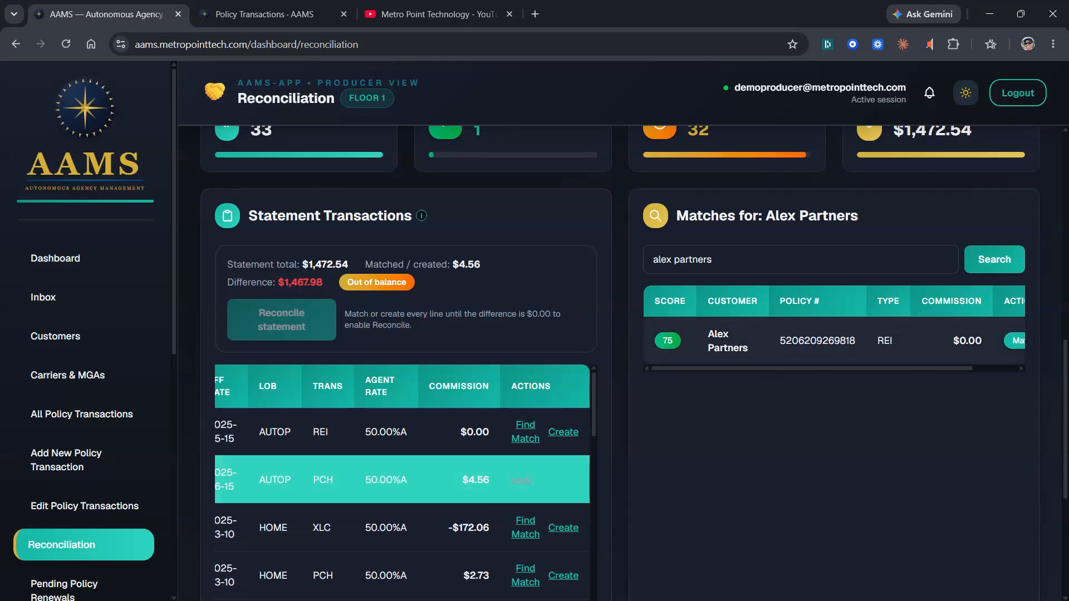
pyautogui.click(563, 528)
pyautogui.scroll(-1, 523, 518)
pyautogui.click(563, 505)
pyautogui.scroll(-1, 562, 501)
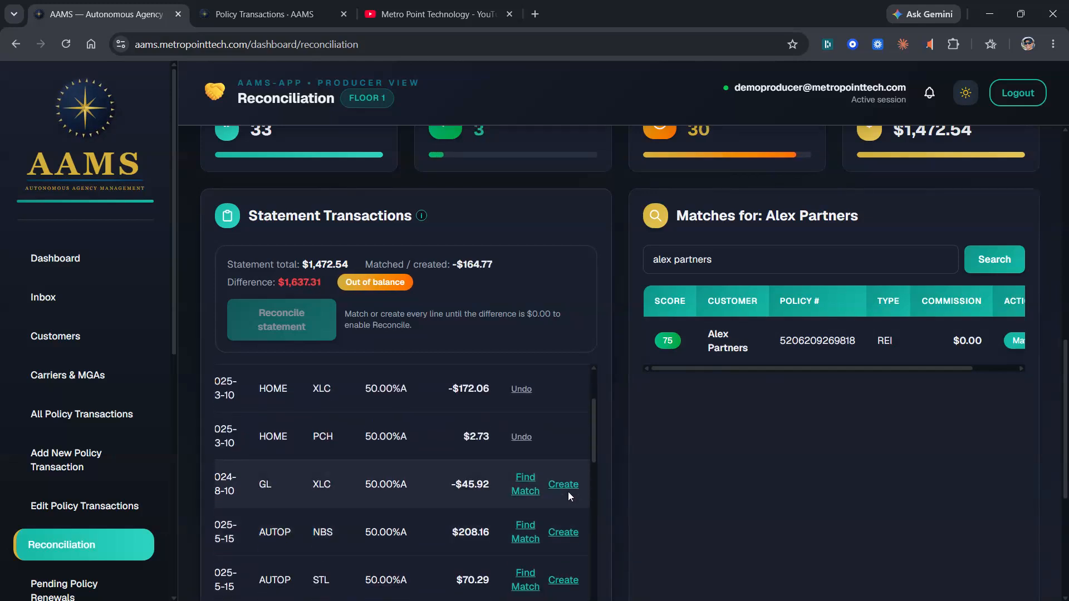
# - Create new transactions for the statement lines with commissions -$45.92, $208.16, $70.29, -$2.75 and -$8.45
pyautogui.click(568, 492)
pyautogui.click(561, 531)
pyautogui.scroll(-2, 564, 512)
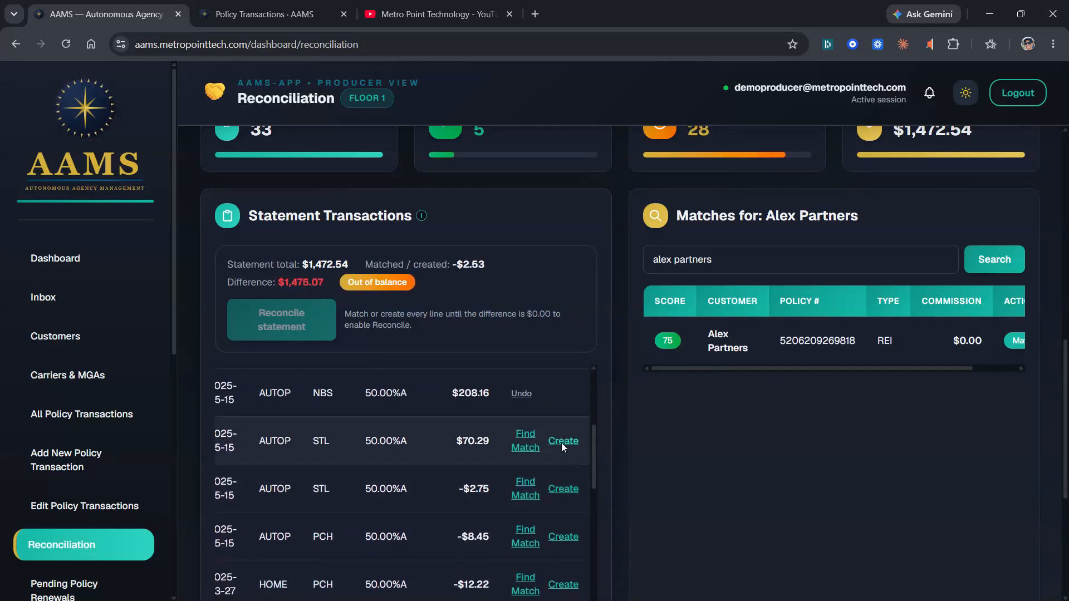
pyautogui.click(562, 446)
pyautogui.click(566, 490)
pyautogui.click(562, 535)
pyautogui.scroll(-1, 561, 526)
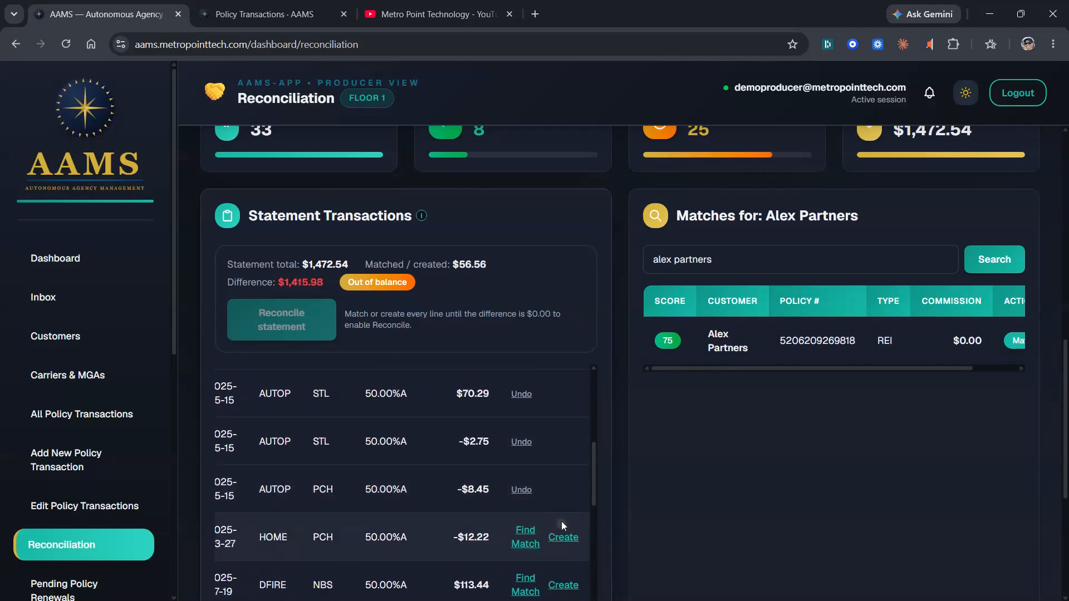
# - Create new transactions for the statement lines with commissions -$12.22, $113.44, $127.60, $80.47, $87.12 and $55.47
pyautogui.scroll(-3, 562, 501)
pyautogui.click(564, 378)
pyautogui.click(564, 423)
pyautogui.click(564, 481)
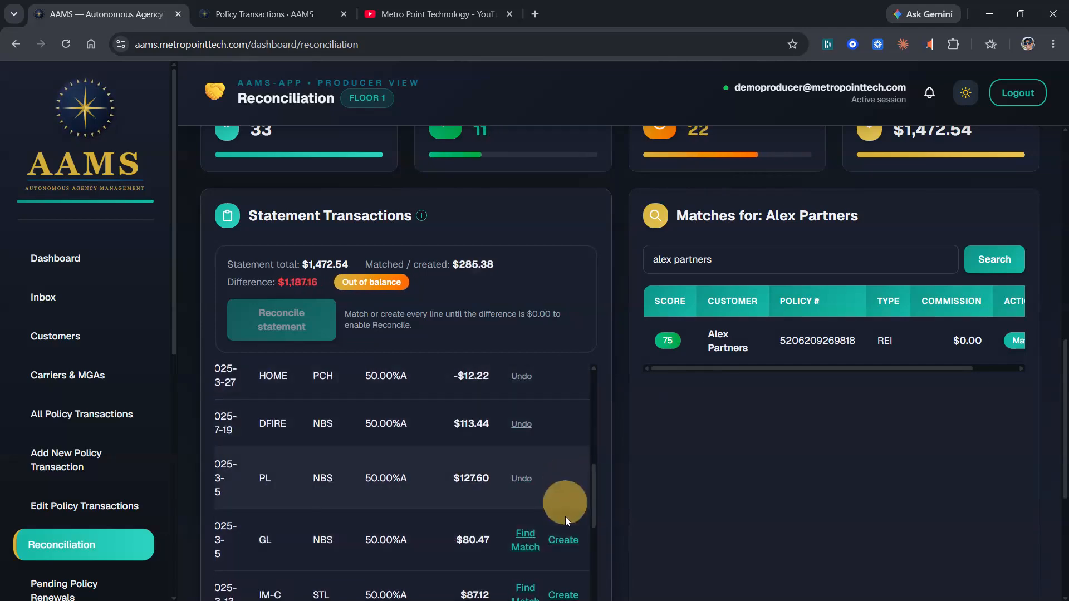
pyautogui.click(563, 539)
pyautogui.scroll(-3, 562, 518)
pyautogui.click(562, 462)
pyautogui.click(557, 506)
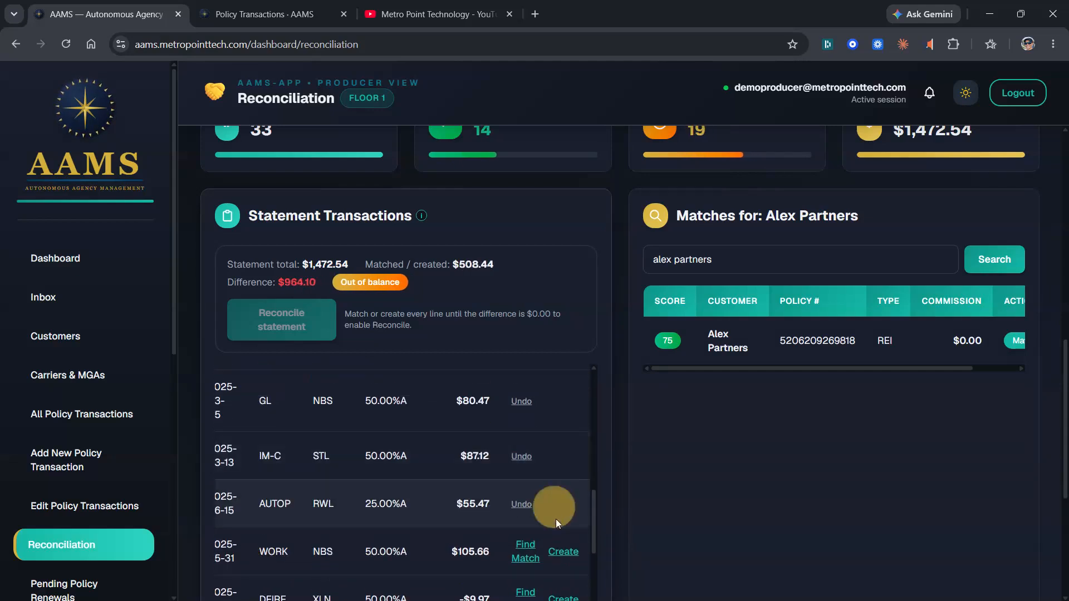
# - Create new transactions for the statement lines with commissions $105.66, -$9.97, $55.72, $20.49 and $89.19
pyautogui.click(563, 551)
pyautogui.scroll(-3, 560, 524)
pyautogui.click(563, 462)
pyautogui.click(563, 510)
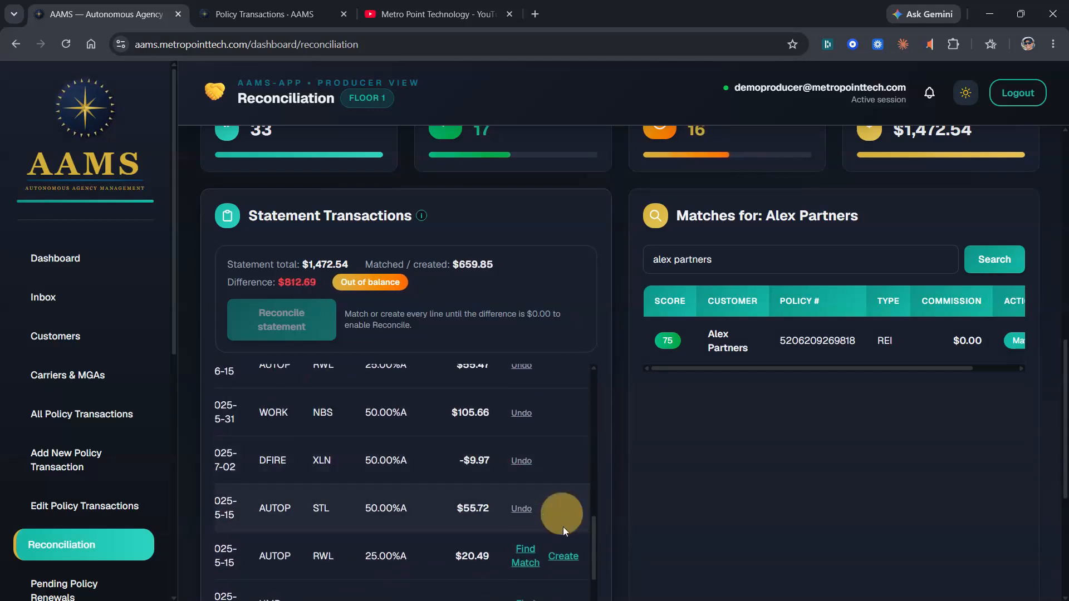
pyautogui.click(563, 554)
pyautogui.scroll(-3, 564, 507)
pyautogui.click(558, 402)
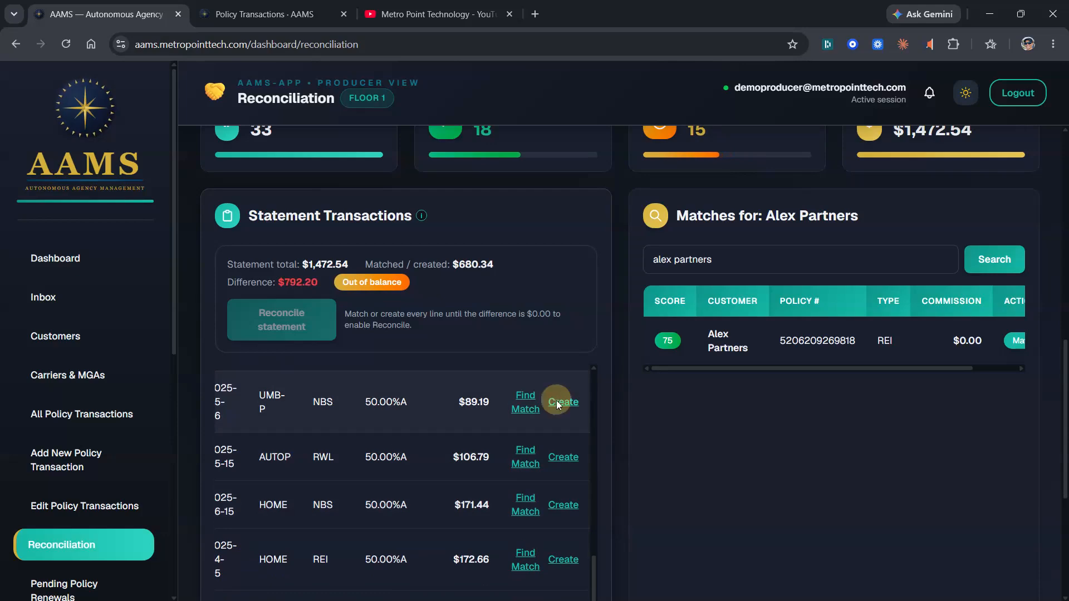
# - Create new transactions for the statement lines with commissions $106.79, $171.44, $172.66, -$172.66, $27.50, $91.52 and -$191.38
pyautogui.click(563, 457)
pyautogui.click(563, 505)
pyautogui.click(563, 560)
pyautogui.scroll(-3, 555, 499)
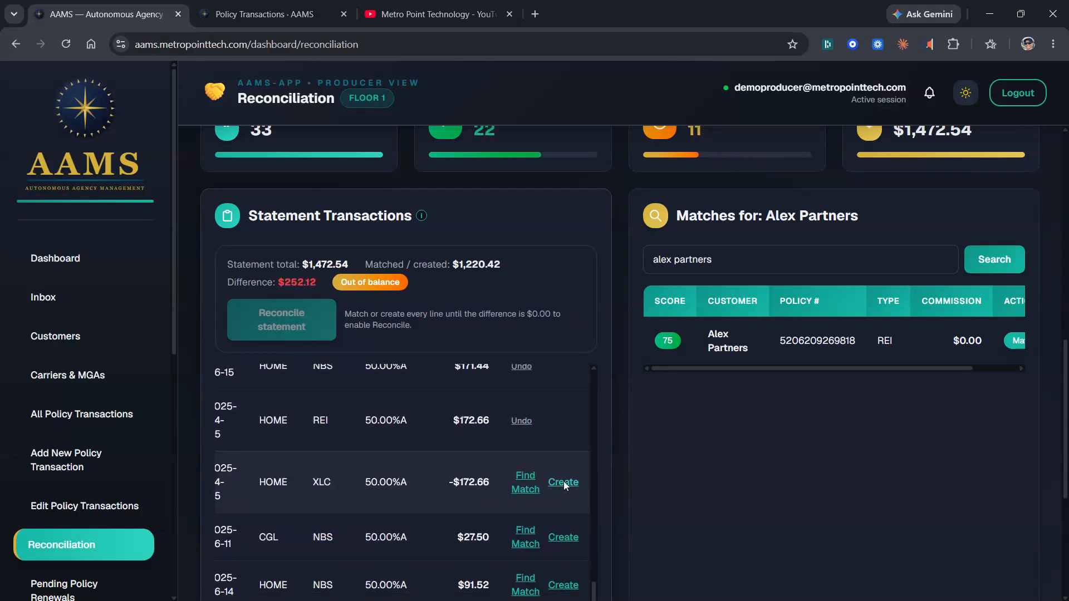
pyautogui.click(564, 481)
pyautogui.click(563, 537)
pyautogui.click(563, 585)
pyautogui.scroll(-4, 552, 526)
pyautogui.click(565, 435)
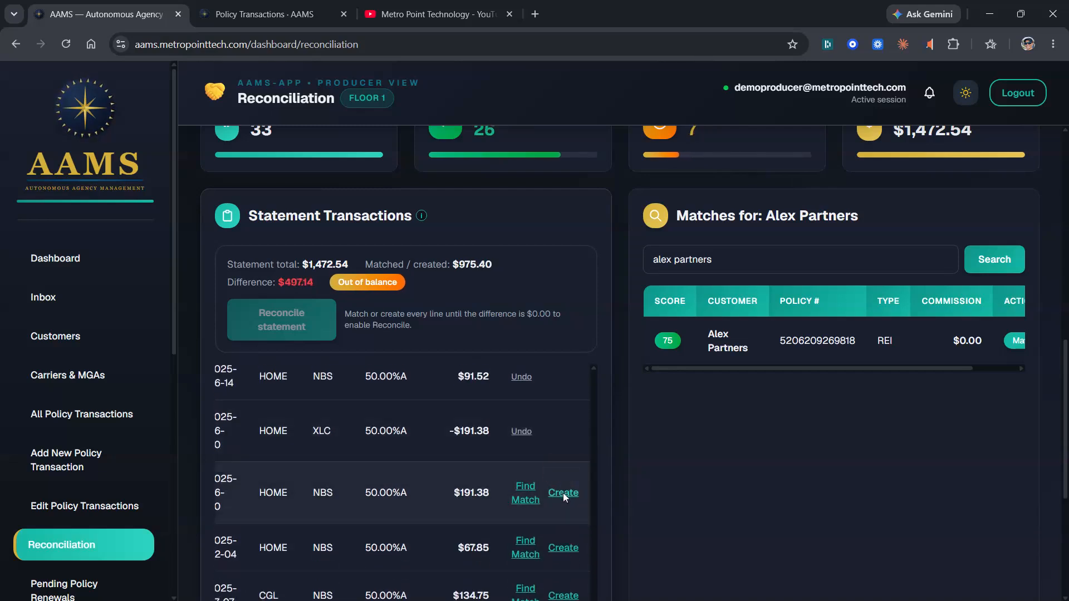
# - Create new transactions for the statement lines with commissions $191.38, $67.85, $134.75 and $7.33
pyautogui.click(563, 493)
pyautogui.click(563, 548)
pyautogui.scroll(-1, 565, 535)
pyautogui.click(563, 537)
pyautogui.click(563, 584)
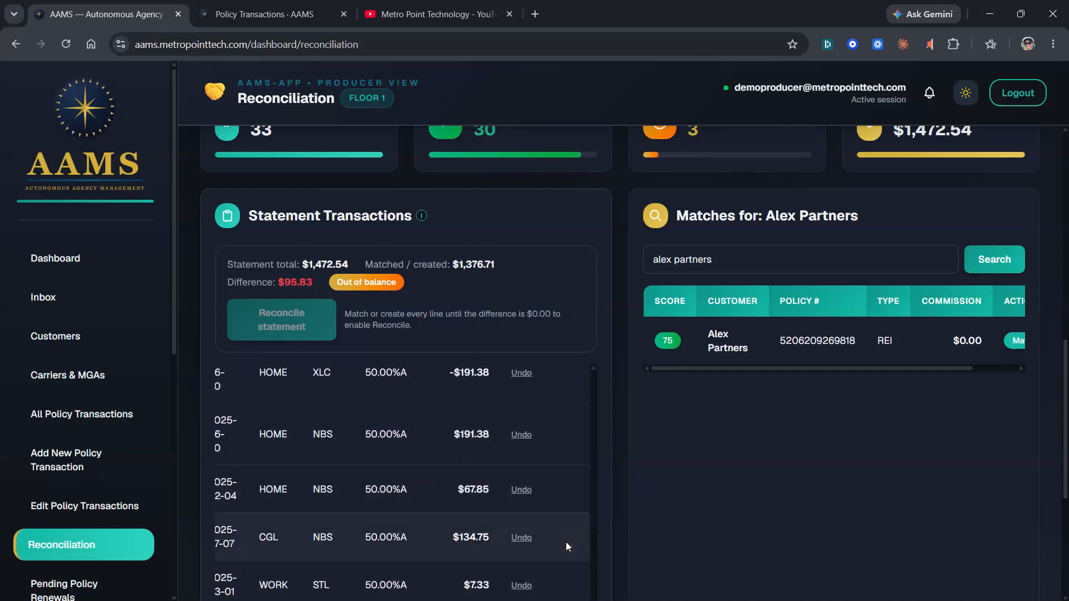
# - Switch to the commission statement workbook in Excel, check the Pay Amount column's total, and return to AAMS
pyautogui.scroll(10, 566, 540)
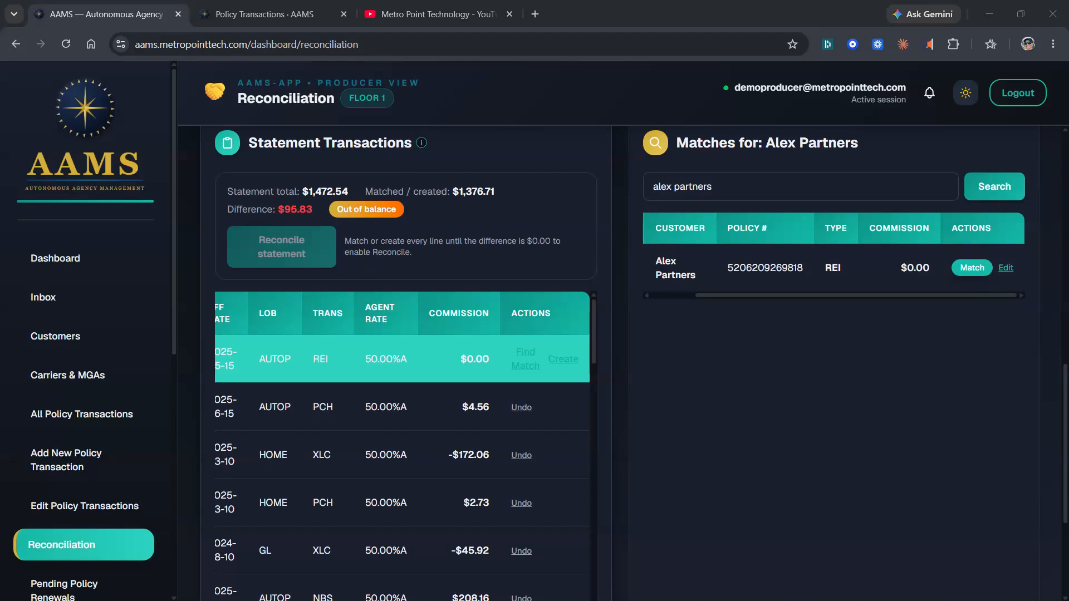
pyautogui.click(888, 594)
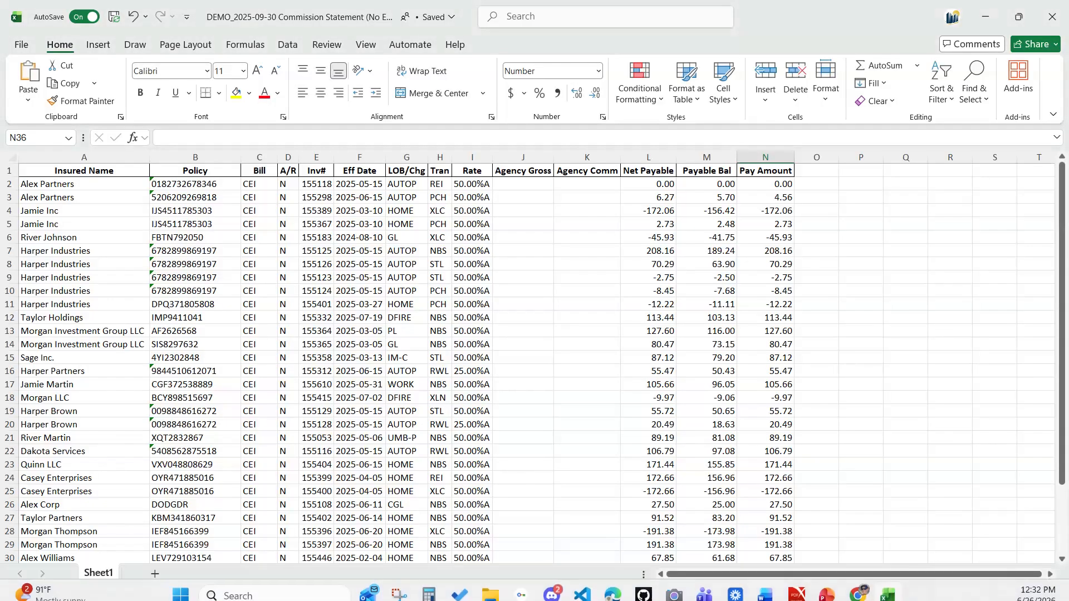
pyautogui.scroll(-3, 536, 365)
pyautogui.click(784, 506)
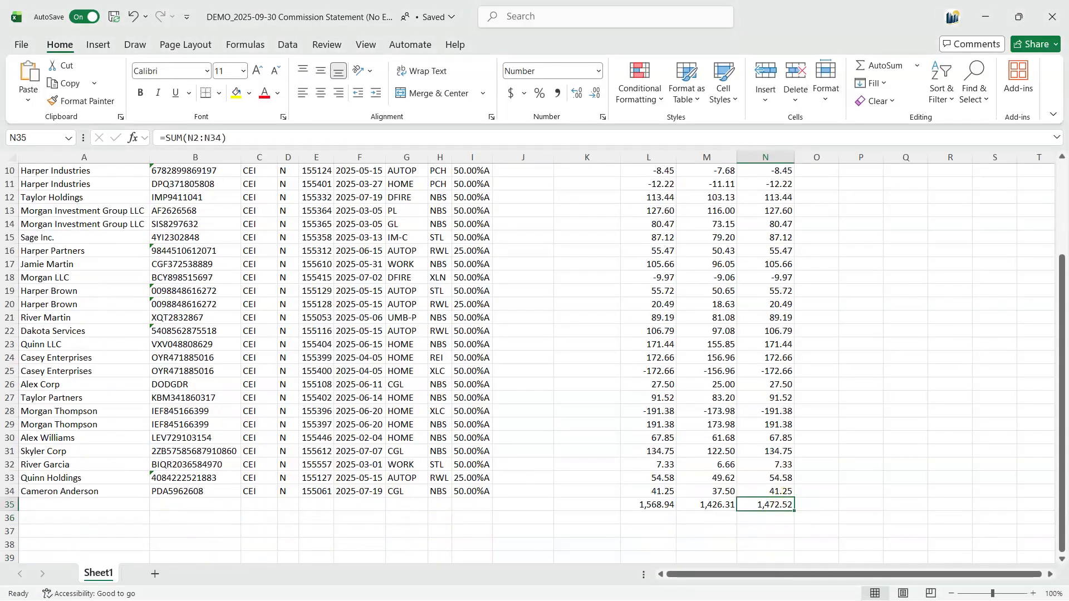
pyautogui.click(984, 25)
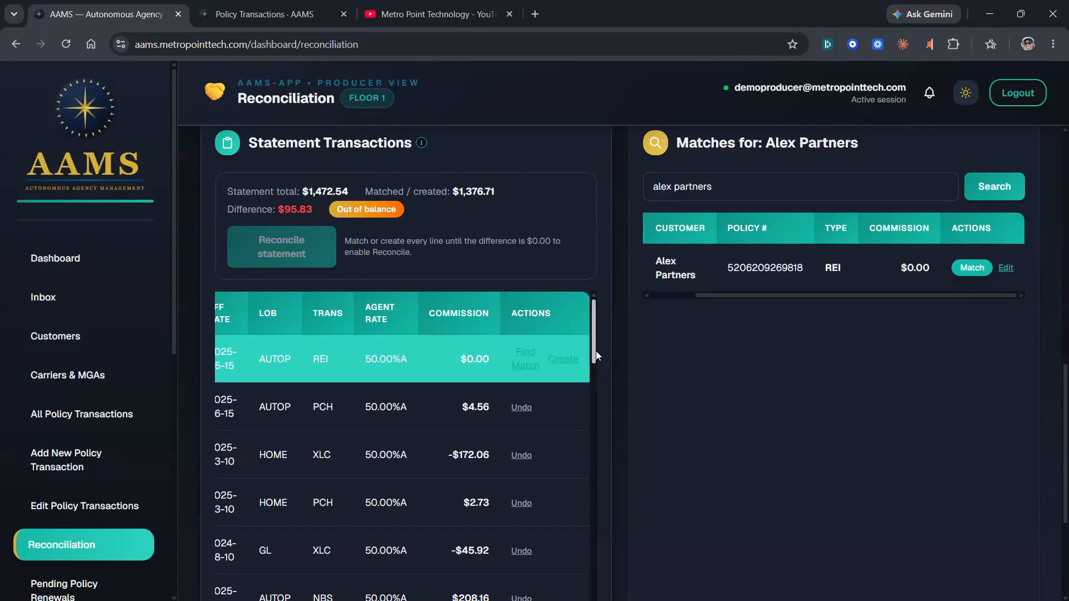
# - Create new transactions for the statement lines with commissions $54.58 and $41.25
pyautogui.scroll(-10, 576, 456)
pyautogui.scroll(-6, 577, 475)
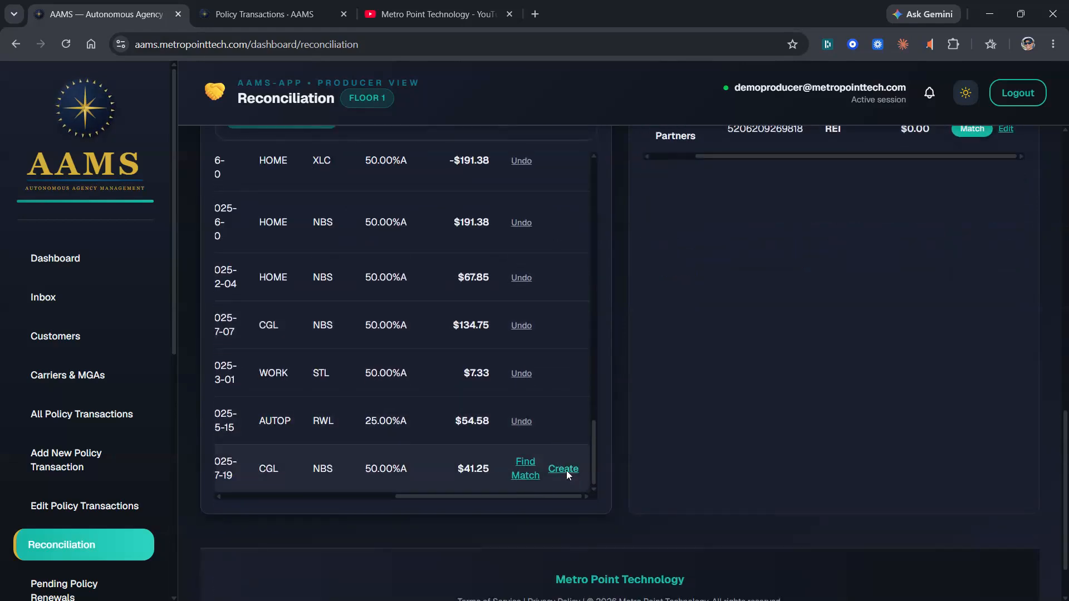
pyautogui.click(564, 469)
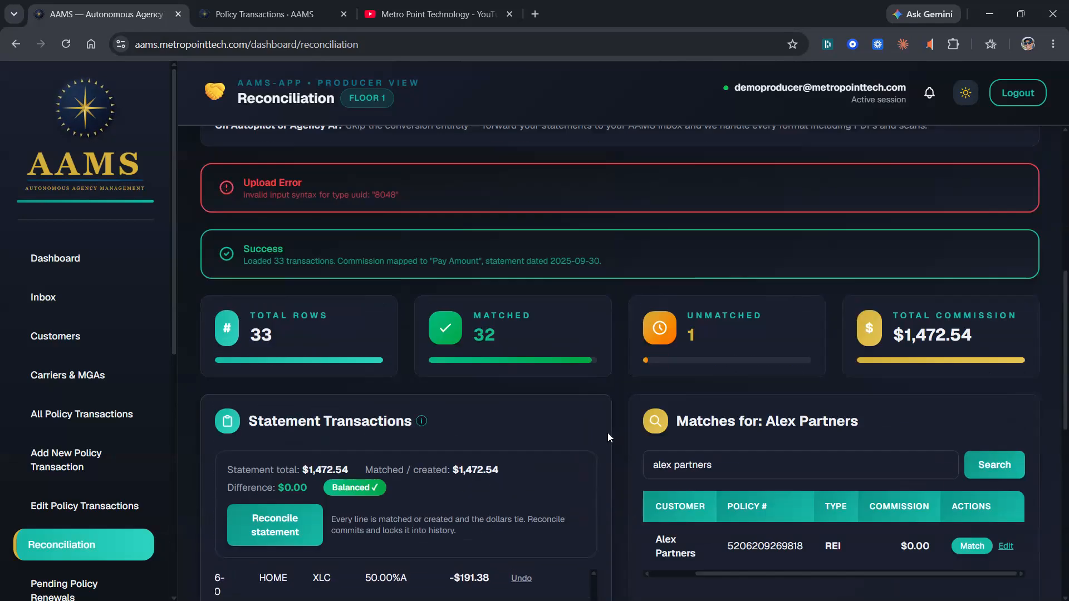
# - Review the statement lines, reconcile the statement to lock it into history, and open the list of reconciled statements
pyautogui.scroll(-2, 607, 433)
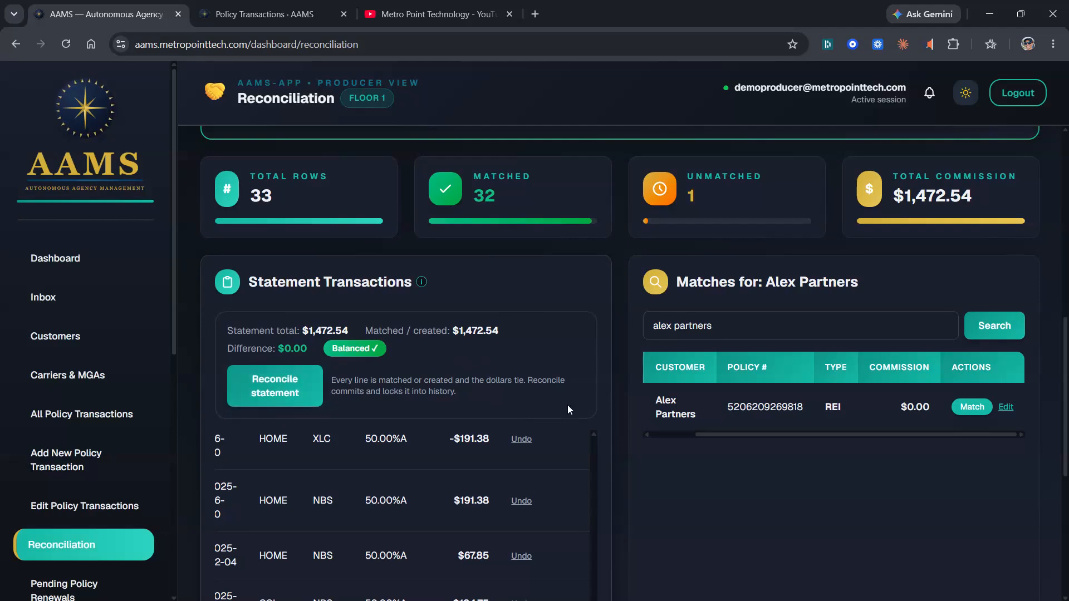
pyautogui.scroll(-3, 624, 476)
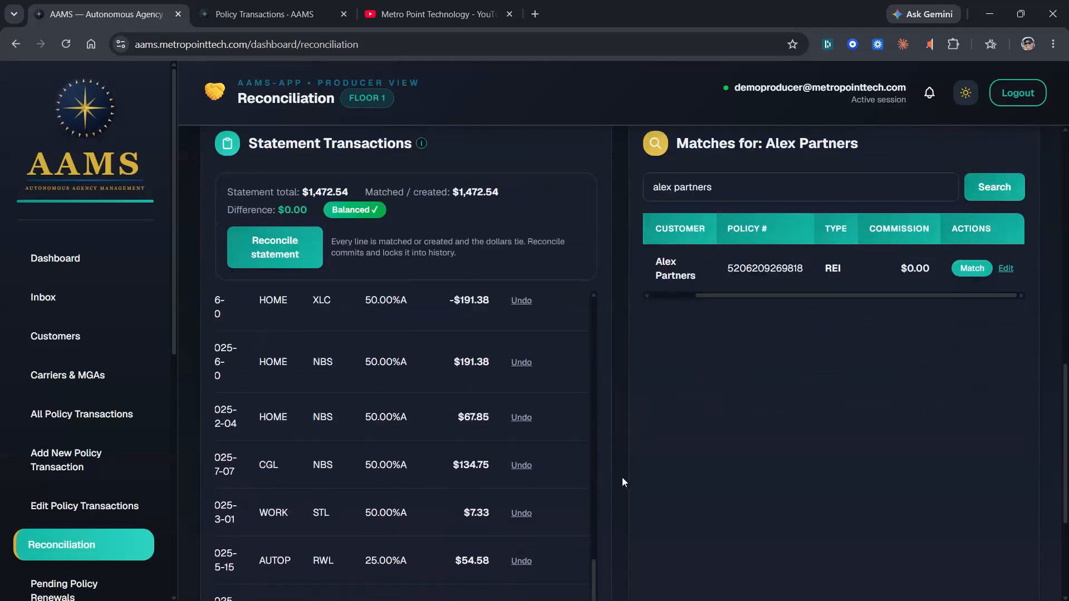
pyautogui.scroll(4, 556, 503)
pyautogui.scroll(6, 556, 502)
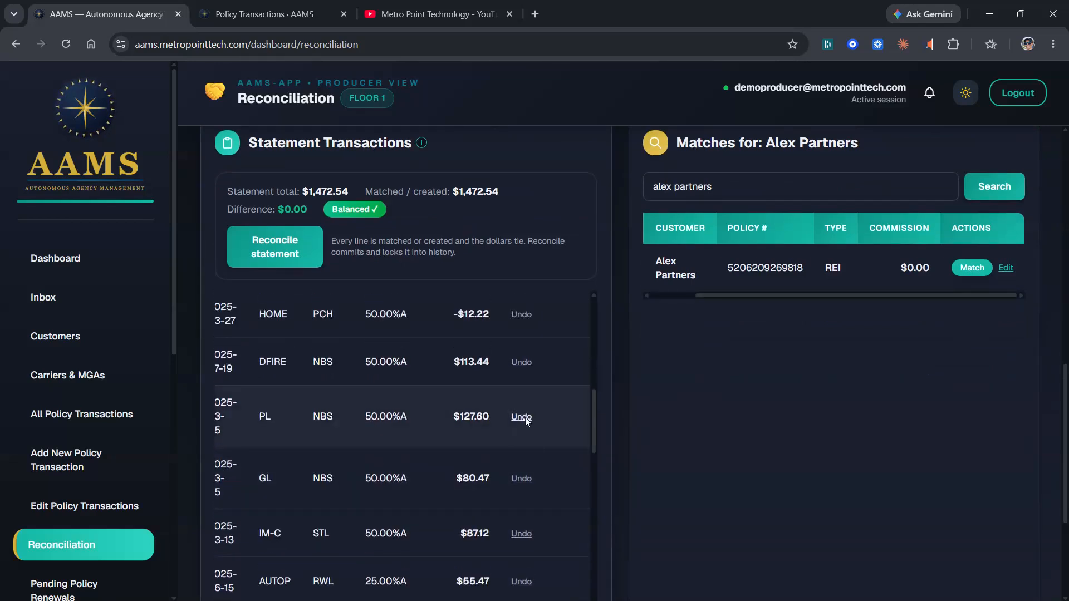
pyautogui.scroll(6, 560, 413)
pyautogui.scroll(2, 561, 425)
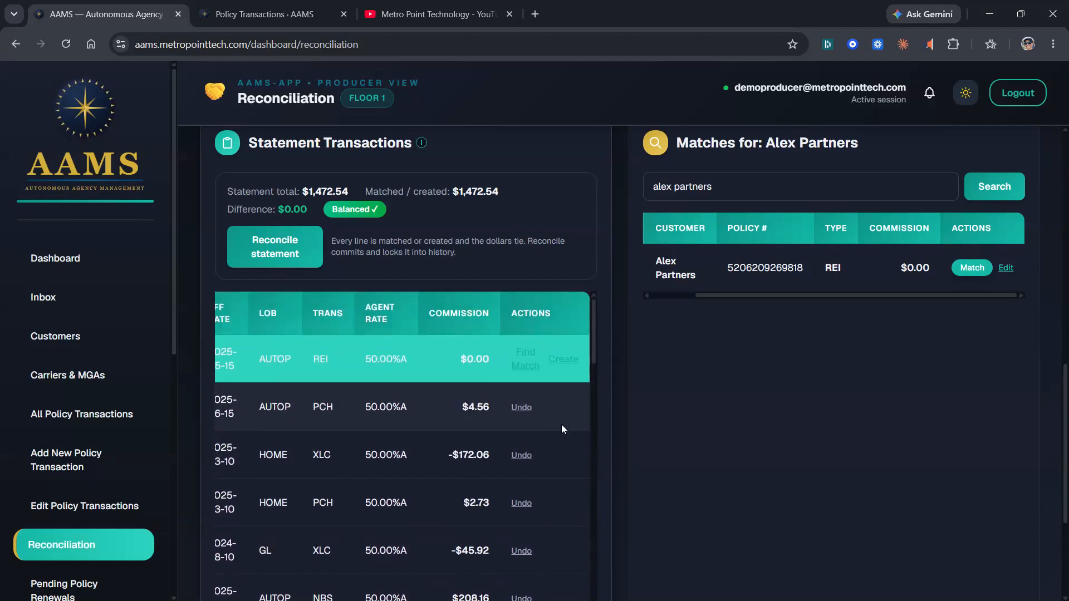
pyautogui.scroll(2, 564, 425)
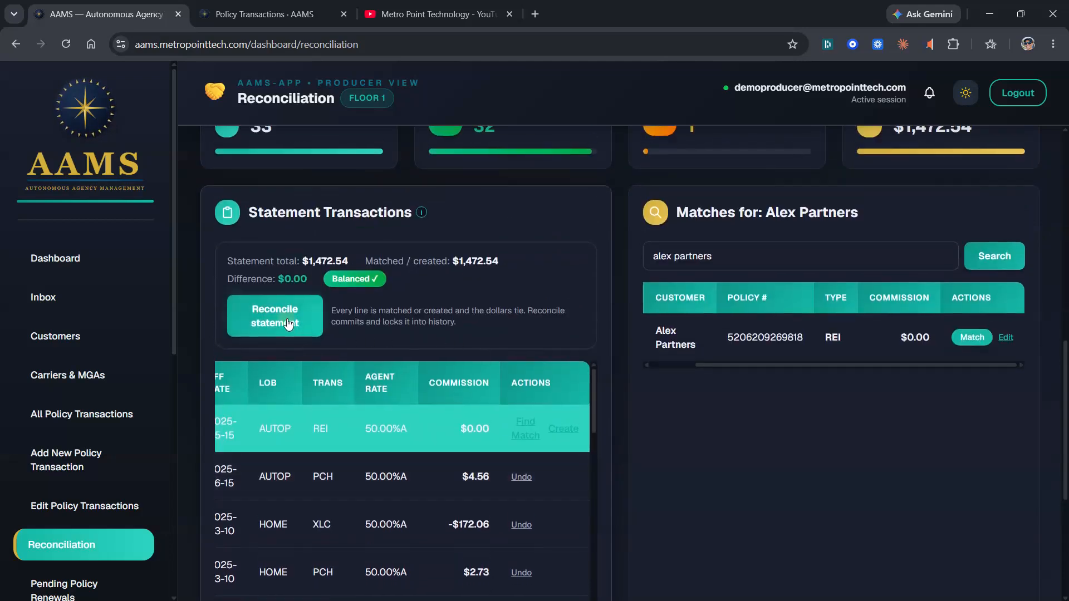
pyautogui.click(286, 323)
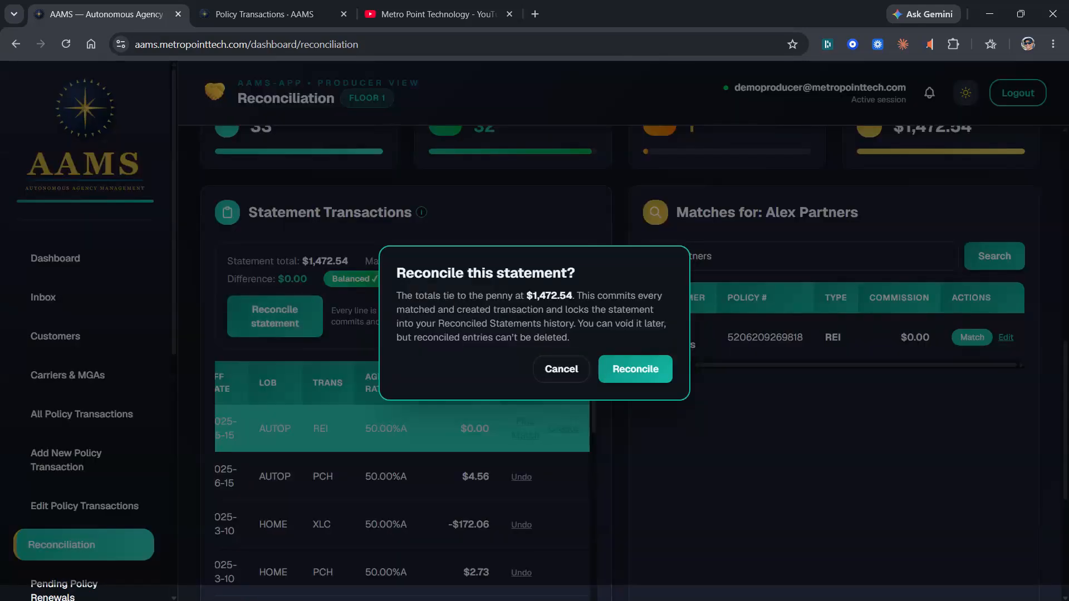
pyautogui.click(627, 370)
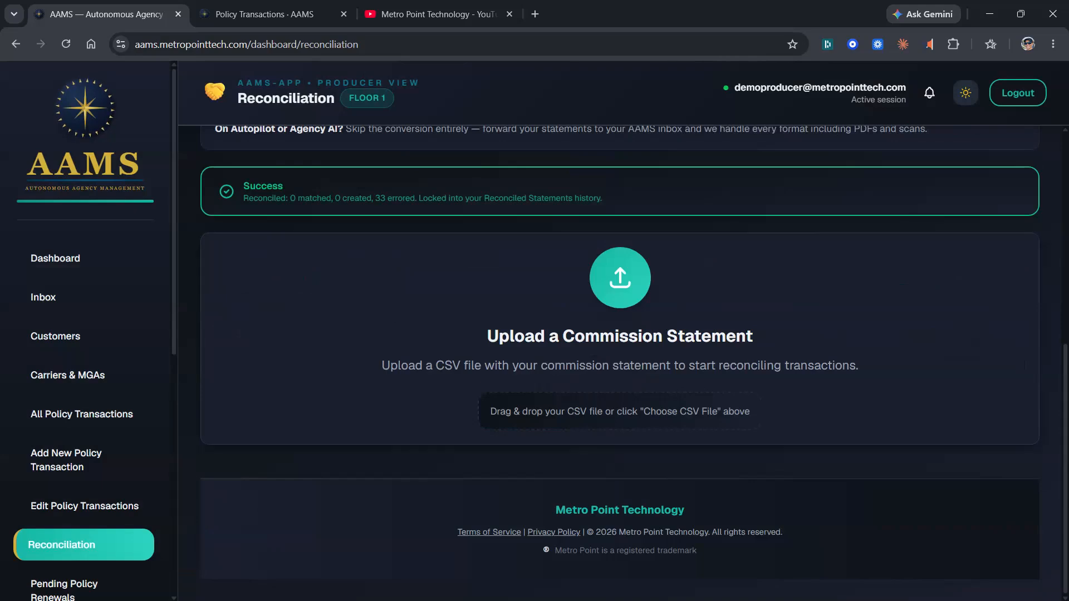
pyautogui.scroll(7, 414, 332)
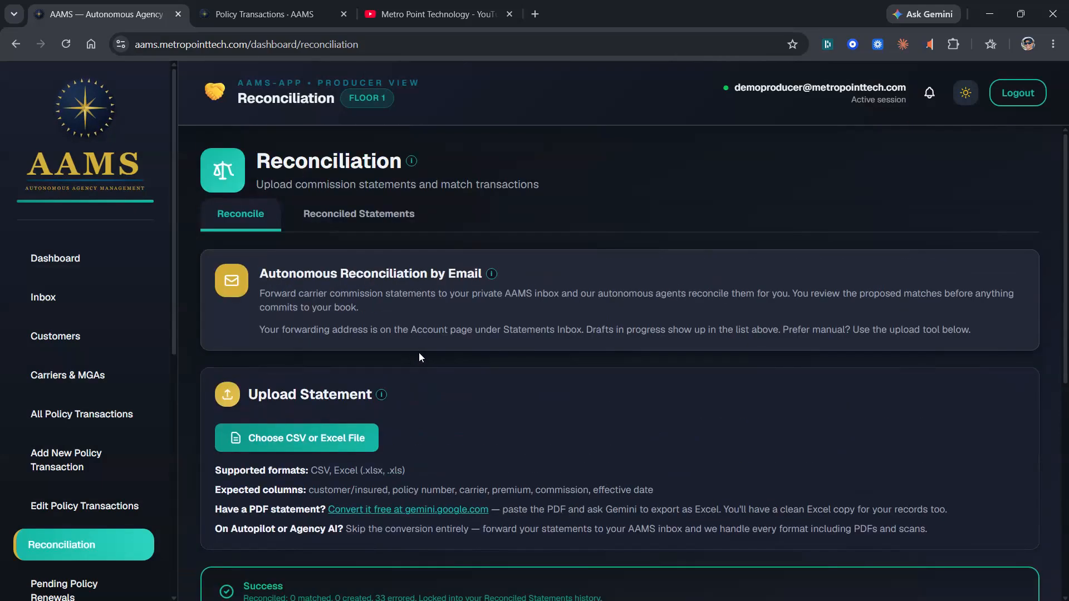
pyautogui.click(363, 215)
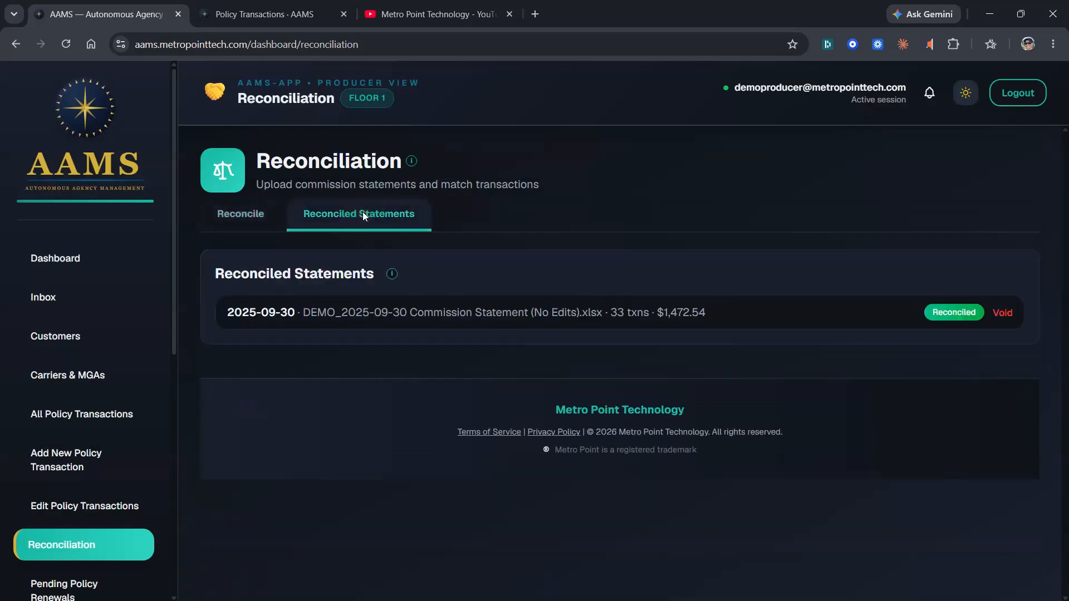